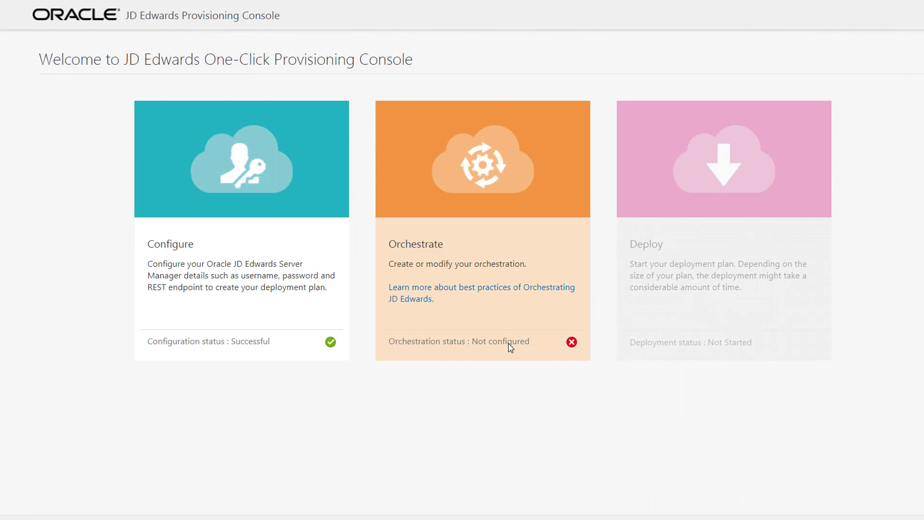
Create a new orchestration plan from the Quick Start template to open the Basic Plan Details wizard.
left_click(509, 343)
left_click(497, 238)
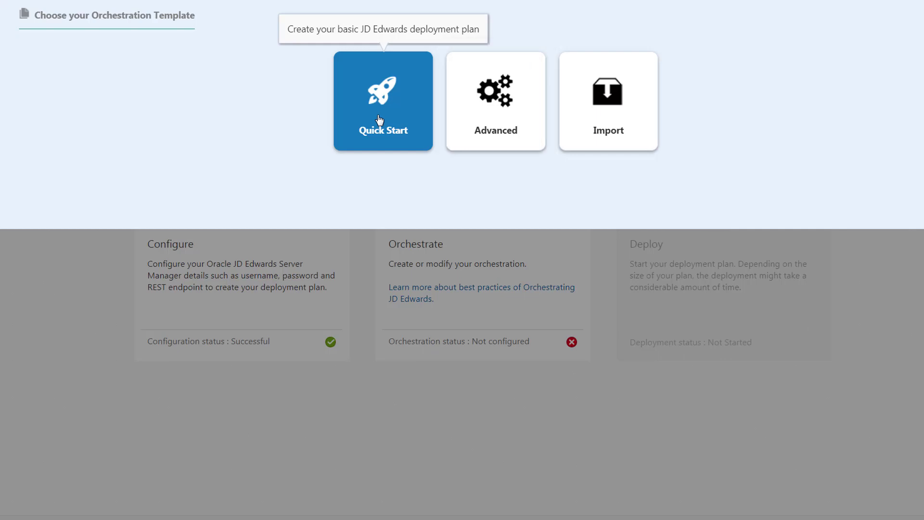
left_click(380, 120)
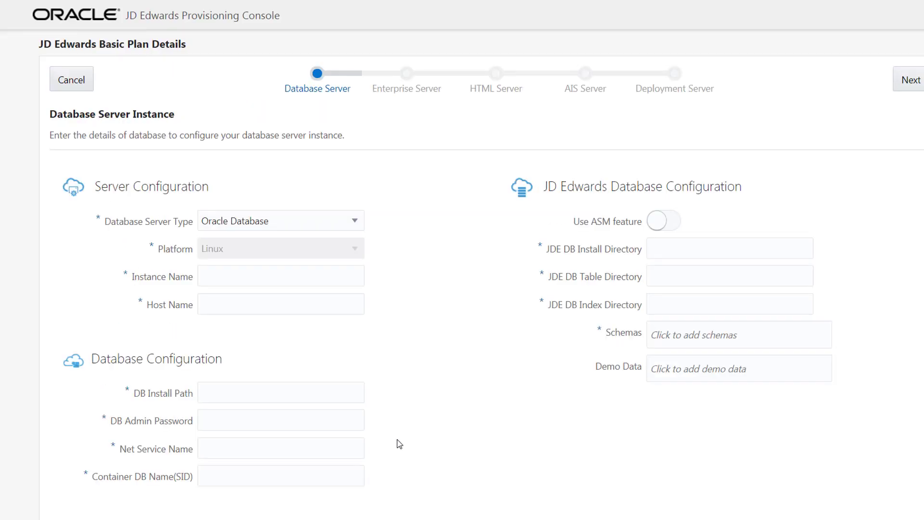
Name the database instance DatabaseDemo and paste its host name and DB install path.
left_click(271, 281)
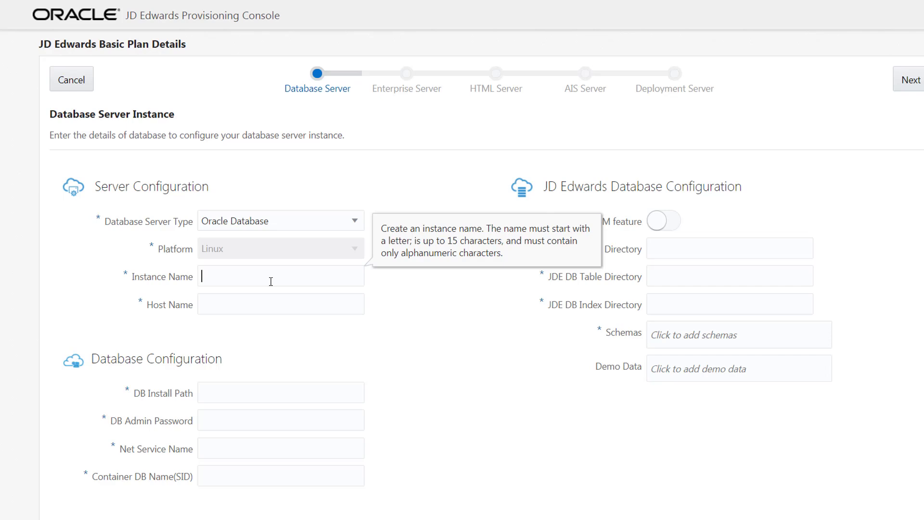
type("DatabaseDemo")
left_click(231, 303)
key("ctrl+v")
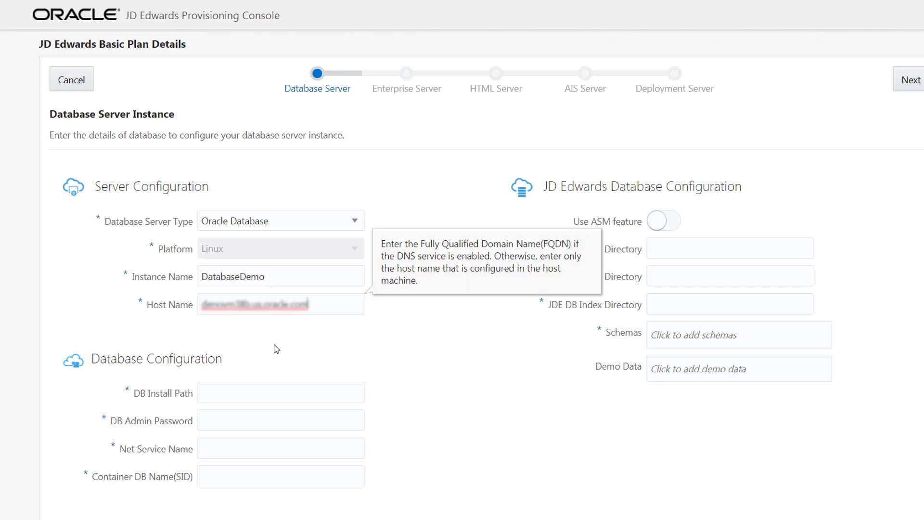
left_click(252, 390)
type("/app/oracle/product/12.2.0/dbhome_1")
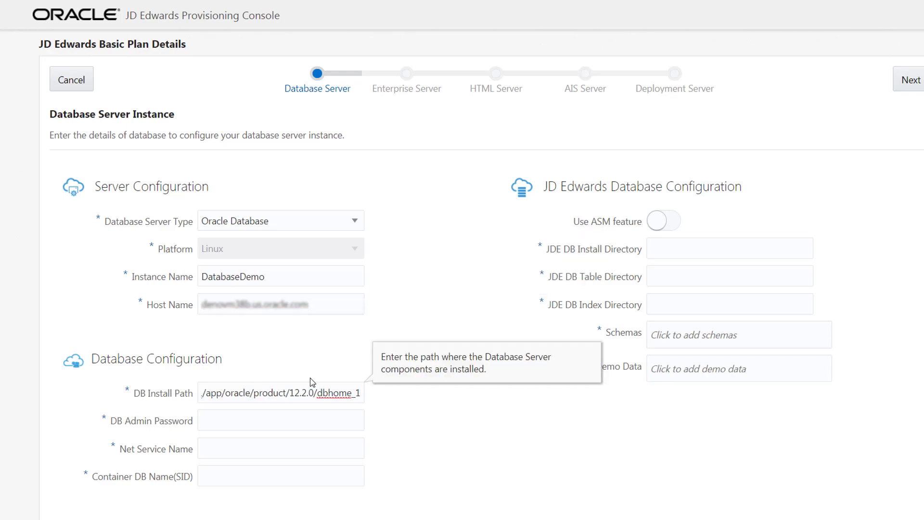
key("Home")
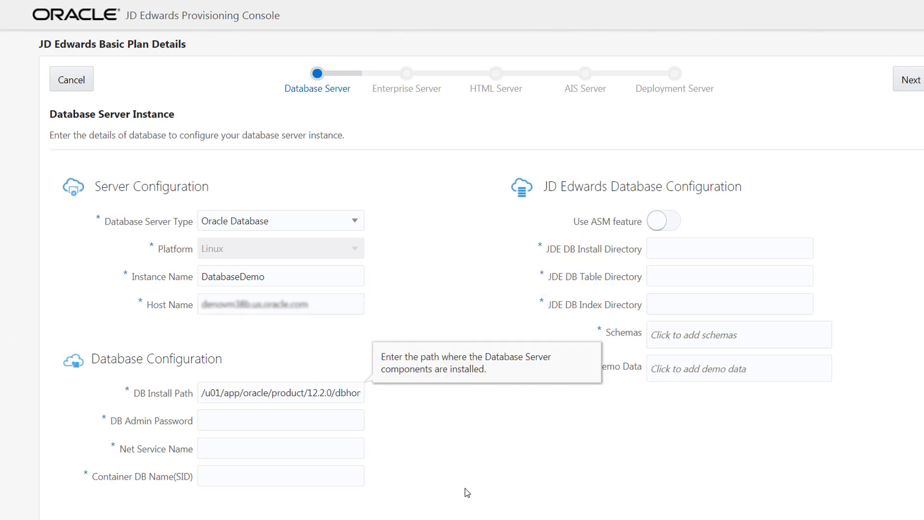
Enter the DB admin password and set jdeorcl as net service name and container SID.
left_click(315, 421)
key("ctrl+v")
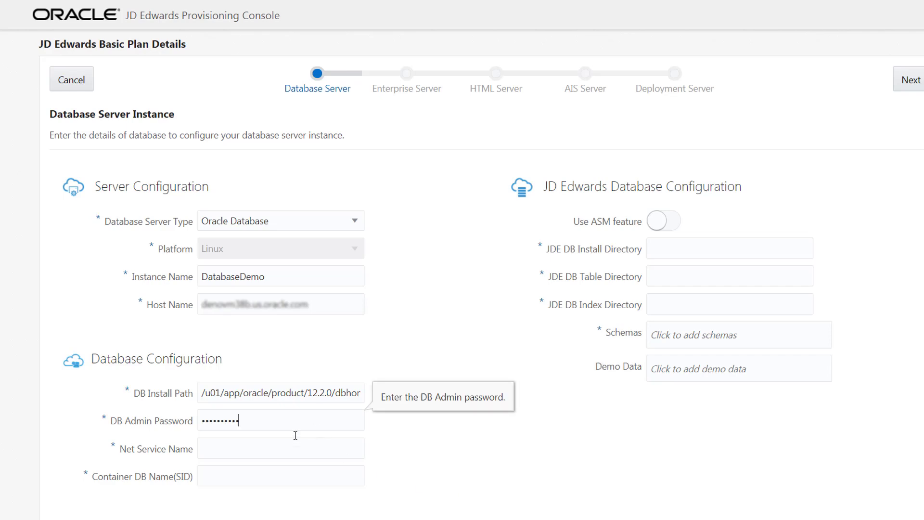
left_click(273, 449)
type("jdeorcl")
left_click(262, 481)
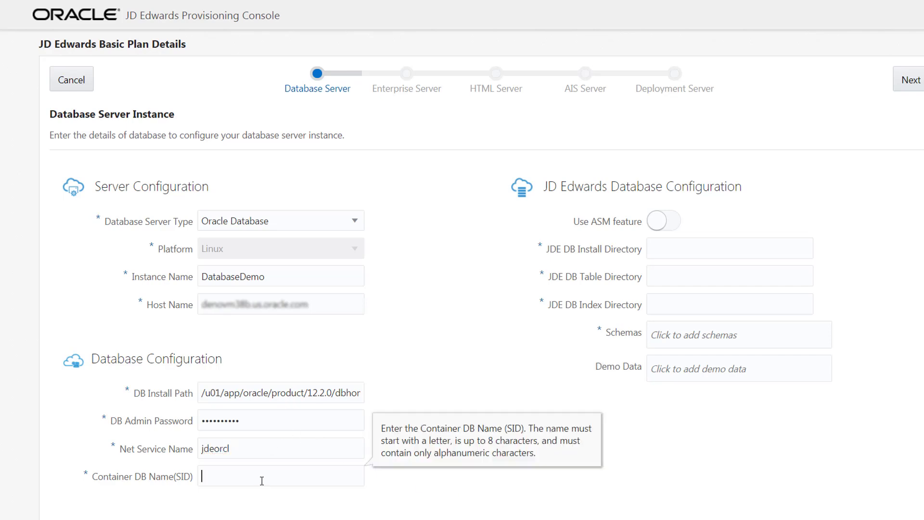
type("jdeorcl")
left_click(681, 243)
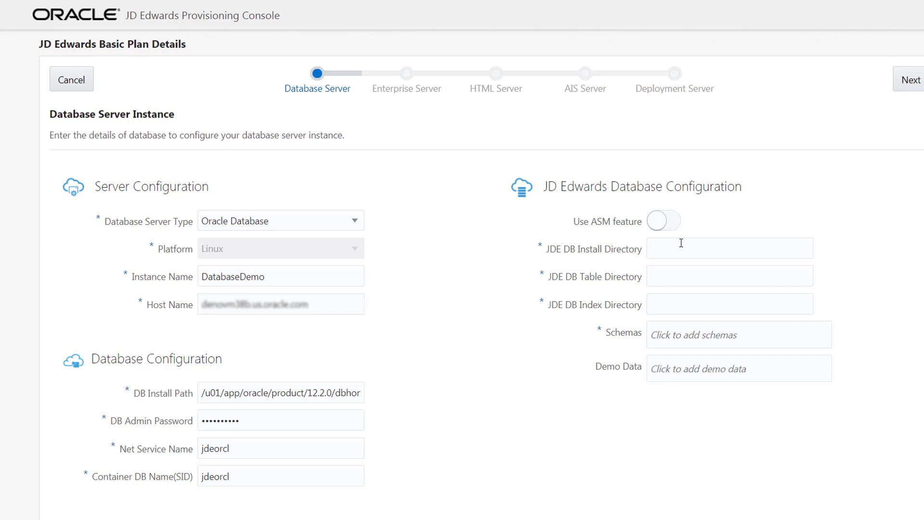
Set the JDE DB install, table and index directories to /u01/JDEDB, /u01/ORATABLE and /u01/ORAINDEX.
left_click(681, 243)
type("/u01/JDEDB")
left_click(681, 275)
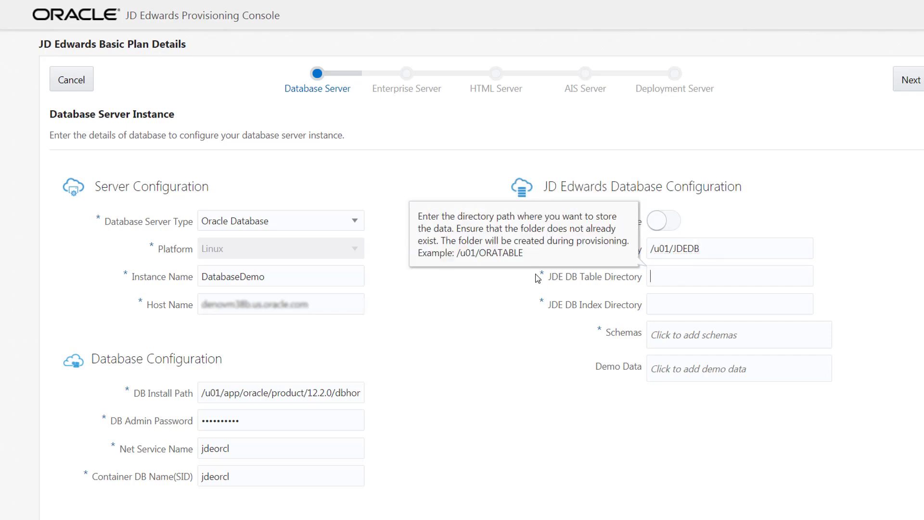
type("/u01/ORATABLE")
left_click(663, 303)
type("/u01/ORAINDEX")
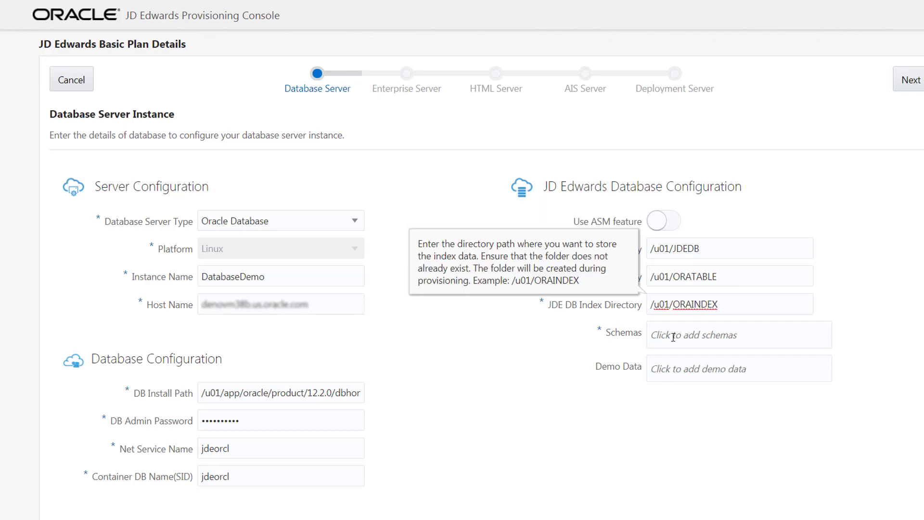
Add the Shared, Development and Production schemas.
left_click(688, 334)
left_click(671, 355)
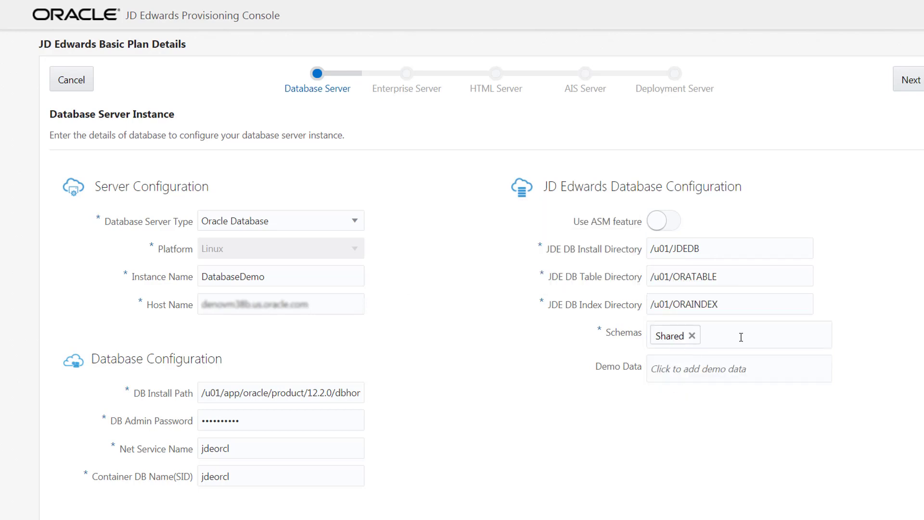
left_click(741, 337)
left_click(720, 358)
left_click(798, 336)
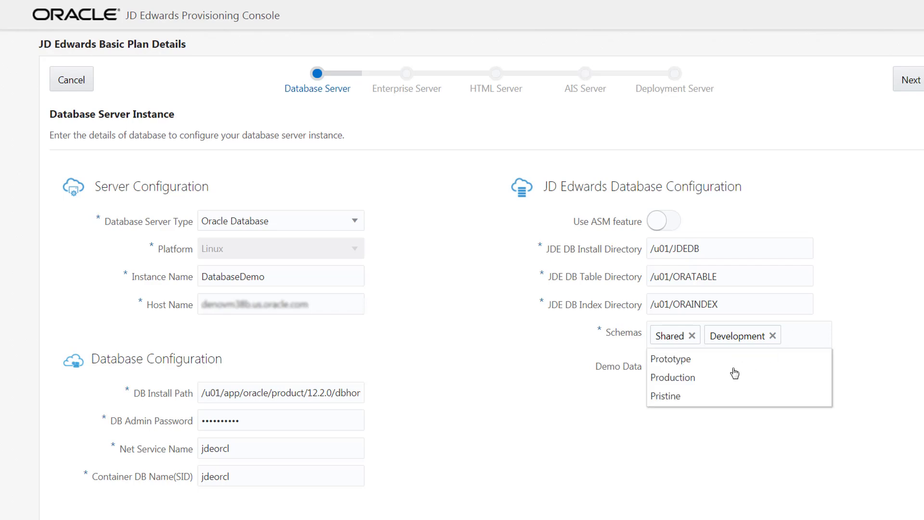
left_click(670, 377)
Add Development and Production demo data and submit the database server details.
left_click(697, 391)
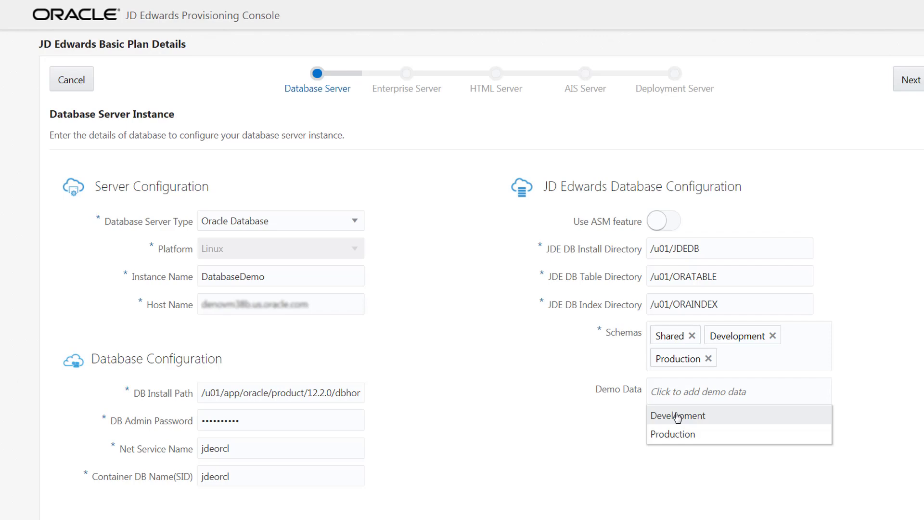
left_click(678, 415)
left_click(731, 418)
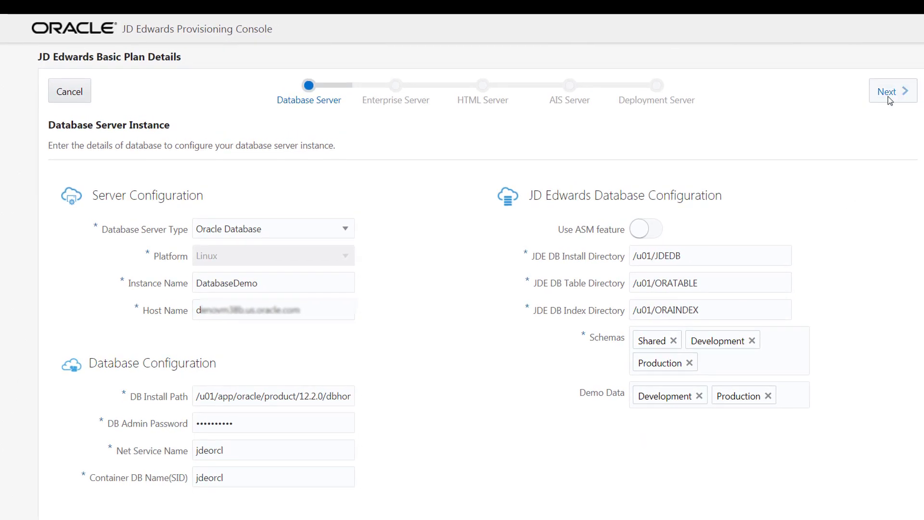
left_click(890, 99)
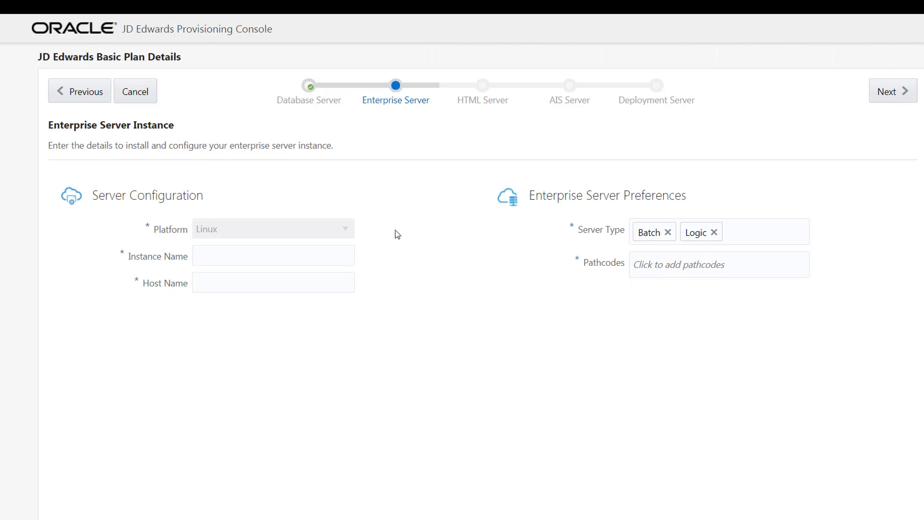
Name the enterprise server instance EntDemo and paste its host name.
left_click(250, 255)
type("EntD")
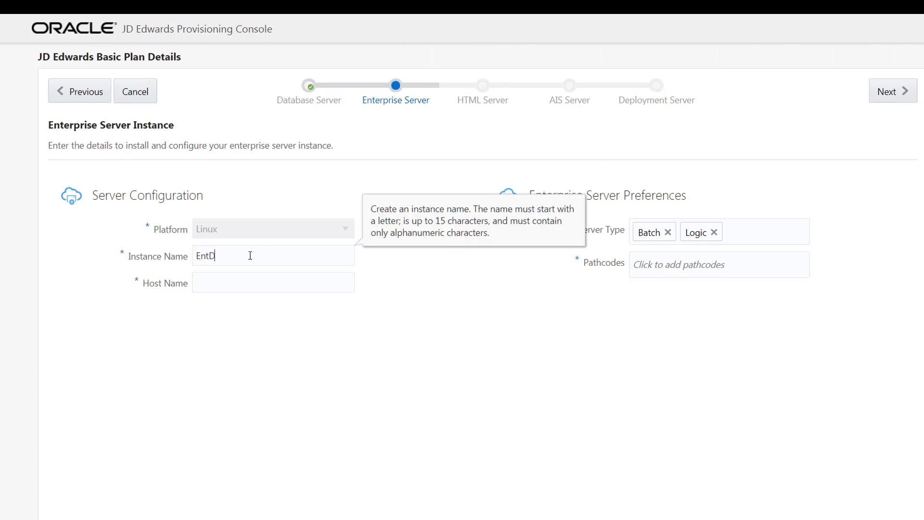
type("emo")
left_click(238, 276)
key("ctrl+v")
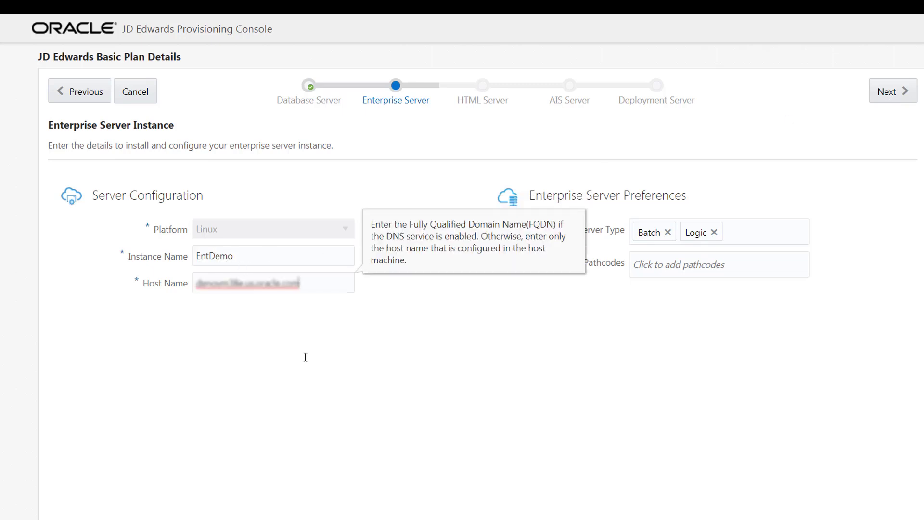
left_click(390, 367)
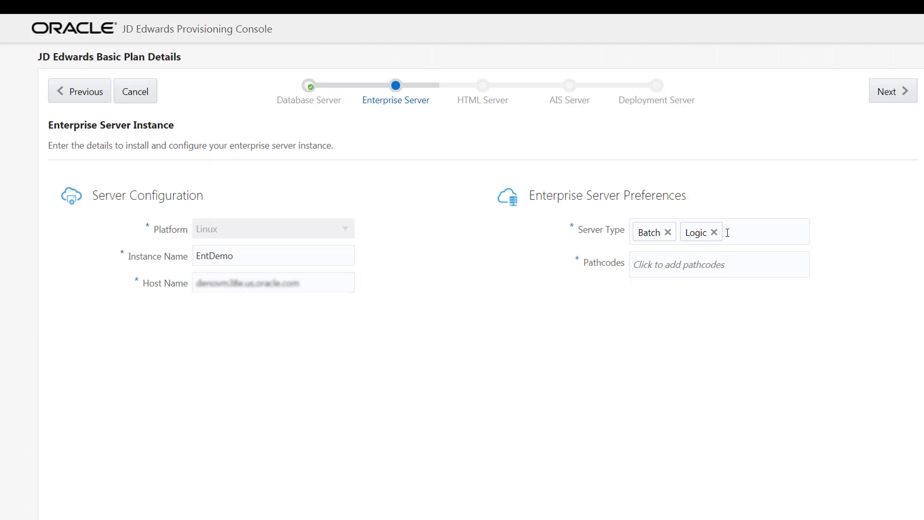
Add the Development and Production pathcodes and submit the enterprise server details.
left_click(695, 255)
left_click(670, 289)
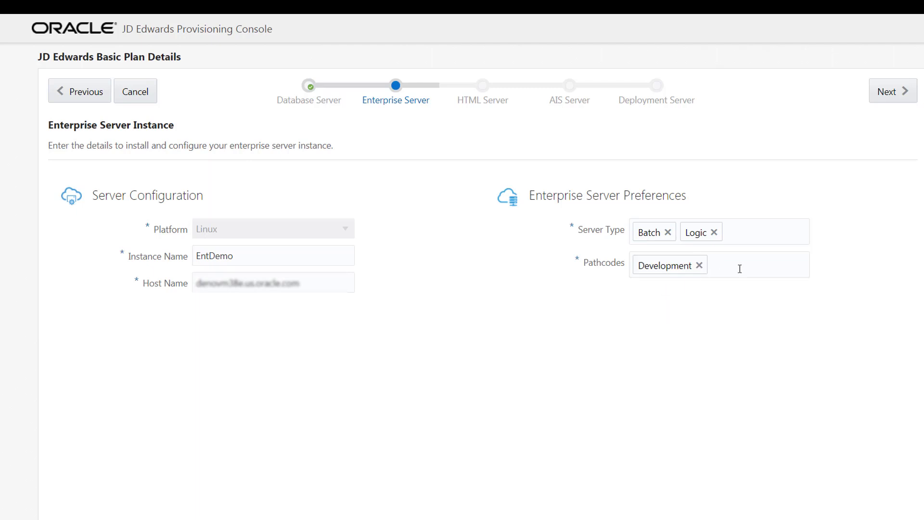
left_click(715, 289)
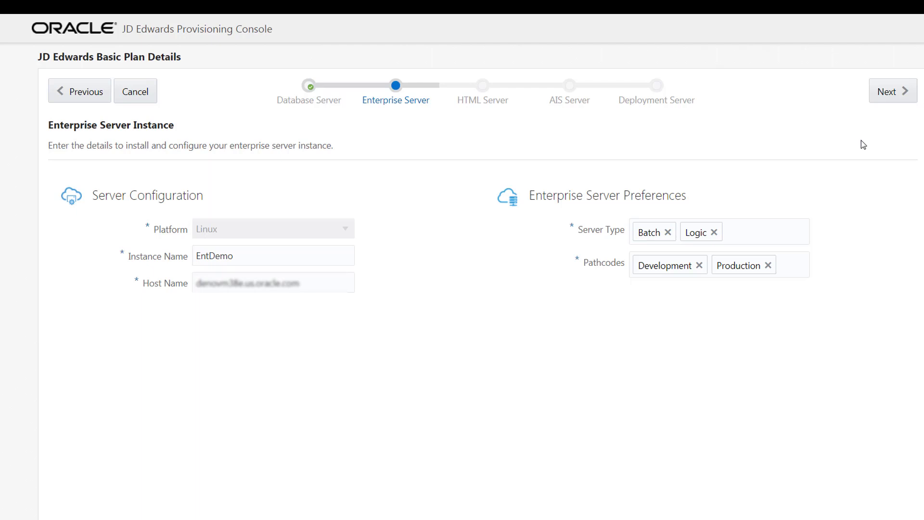
left_click(888, 96)
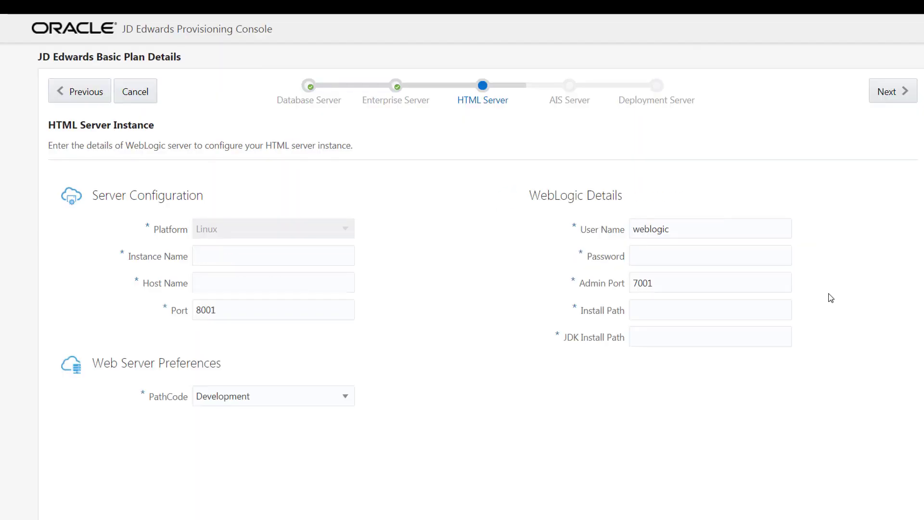
Name the HTML server instance HTMLDemo, paste its host name, and set port 1024.
left_click(282, 251)
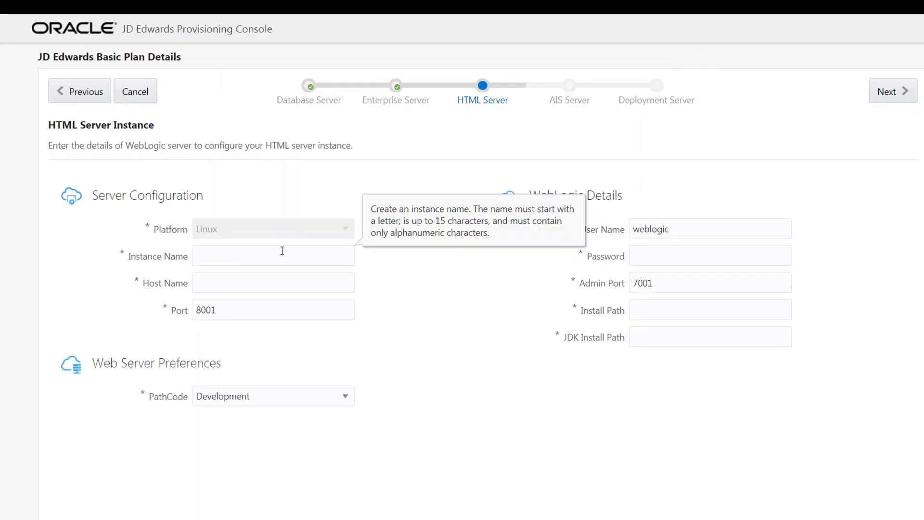
type("HTML")
type("Demo")
left_click(257, 278)
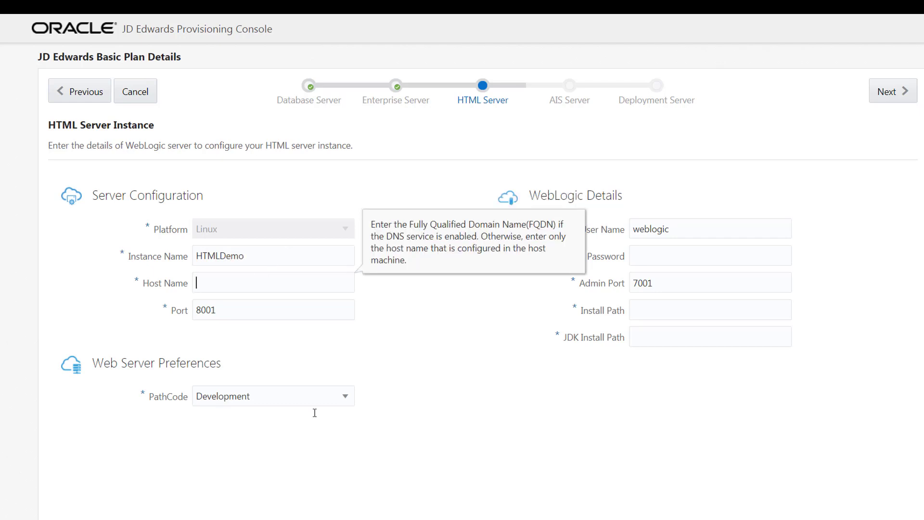
key("ctrl+v")
left_click(257, 310)
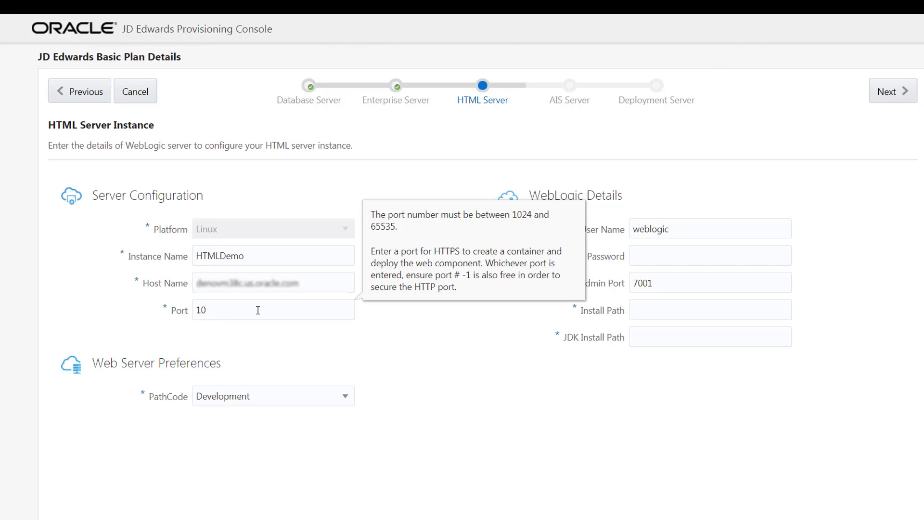
type("1024")
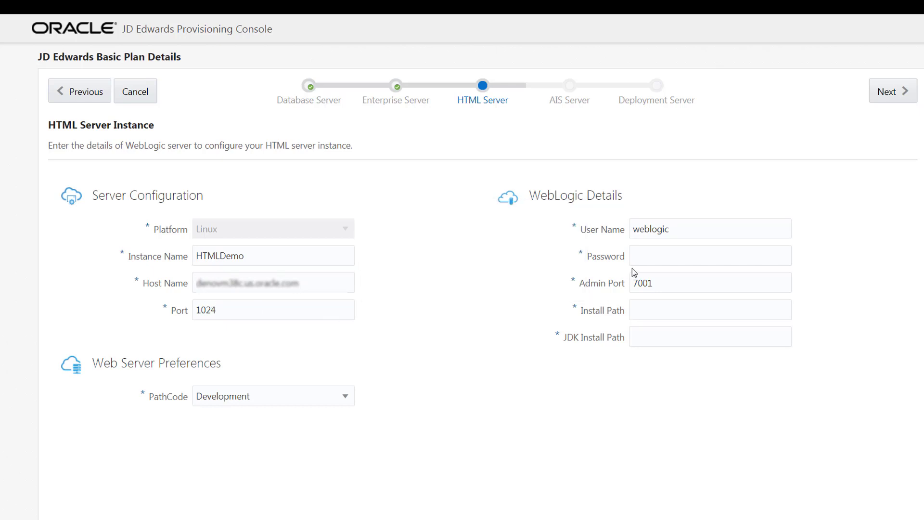
Enter the WebLogic password, set the JDK install path to /u01/jdk1.8.0, and submit.
left_click(650, 259)
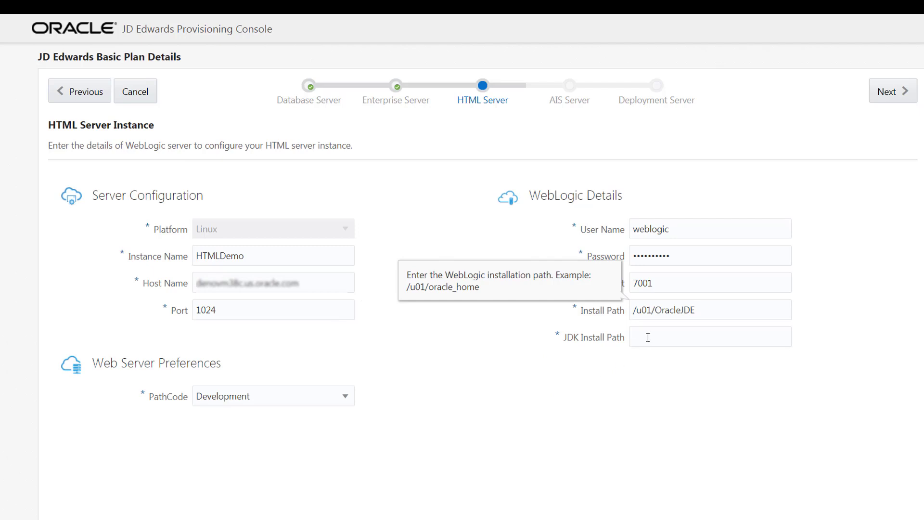
left_click(648, 338)
type("/u01/jdk1.8.0")
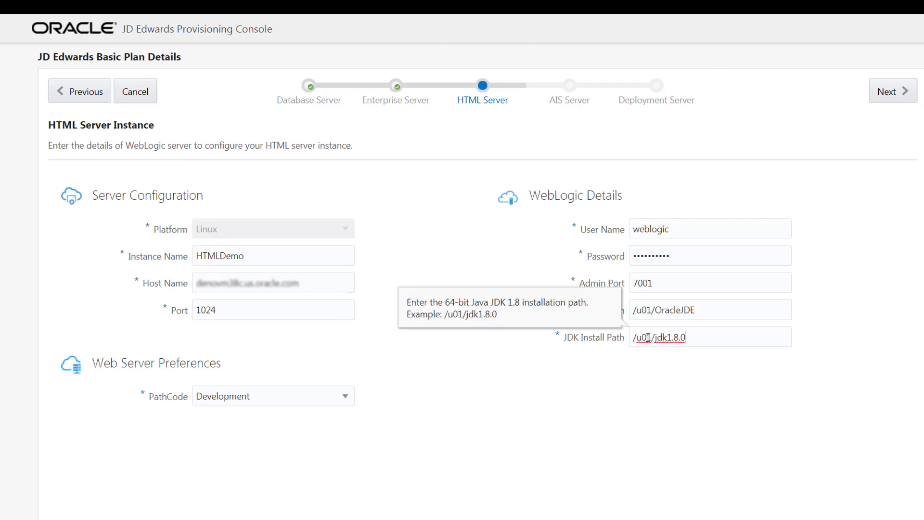
left_click(647, 391)
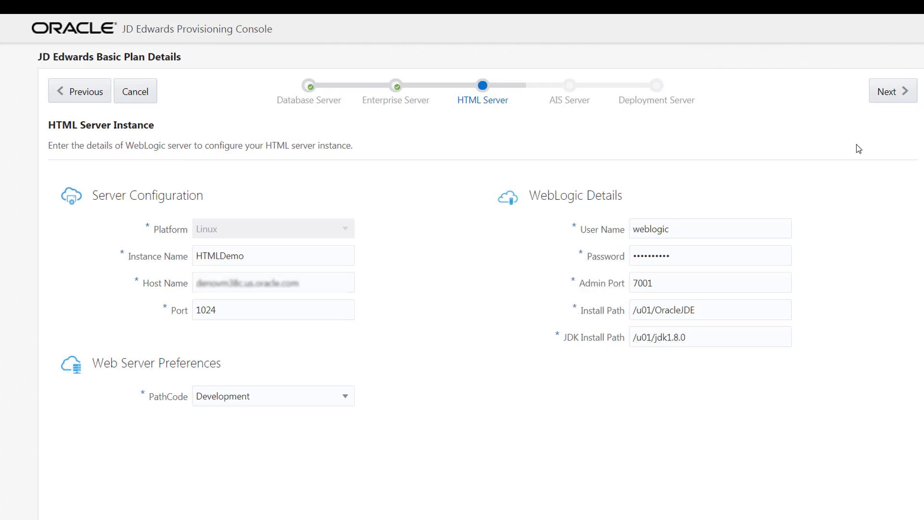
left_click(889, 95)
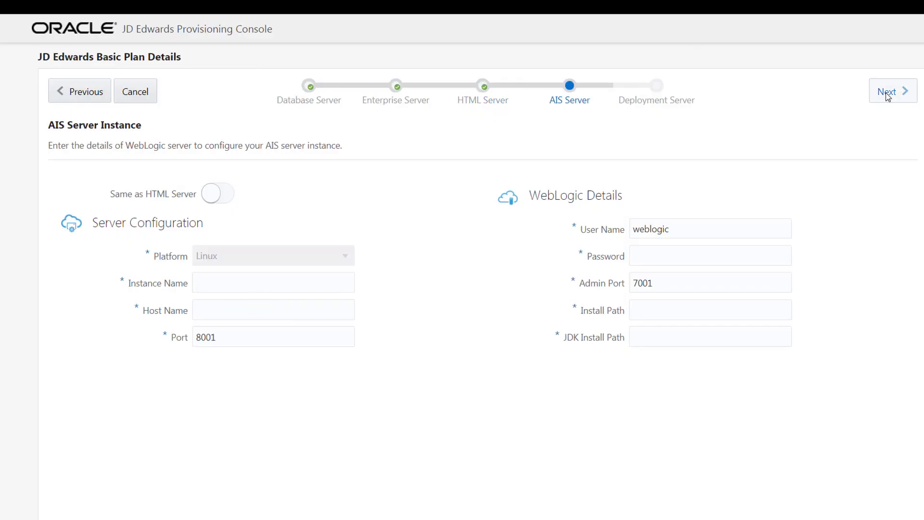
Turn on Same as HTML Server, name the AIS instance AISDemo, and submit it.
left_click(290, 285)
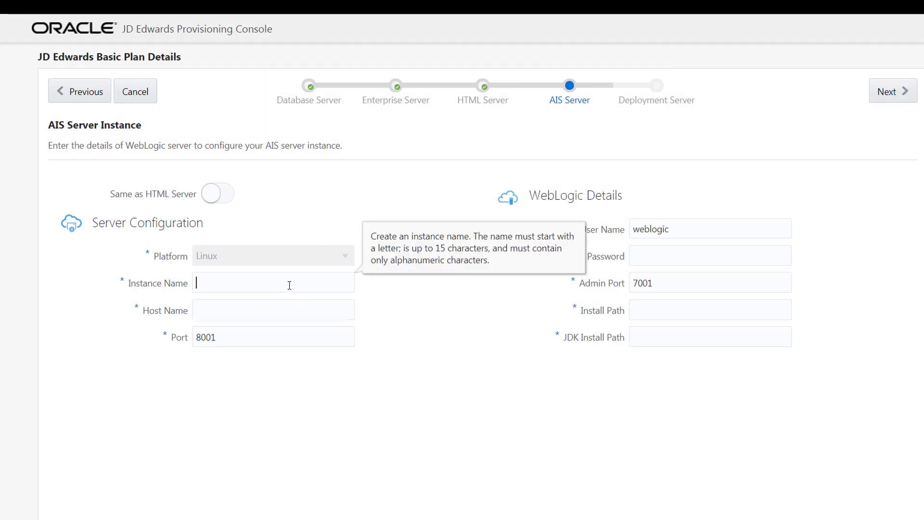
left_click(229, 195)
left_click(216, 283)
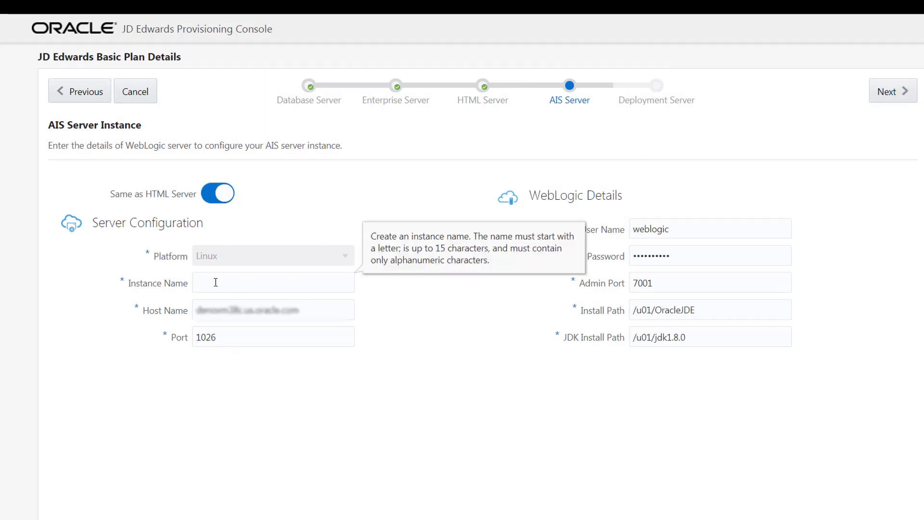
type("AISDemo")
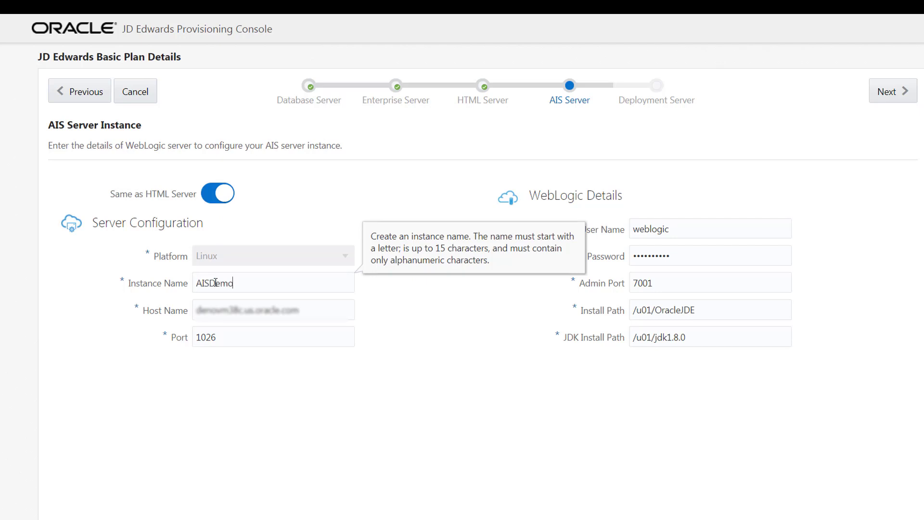
left_click(477, 421)
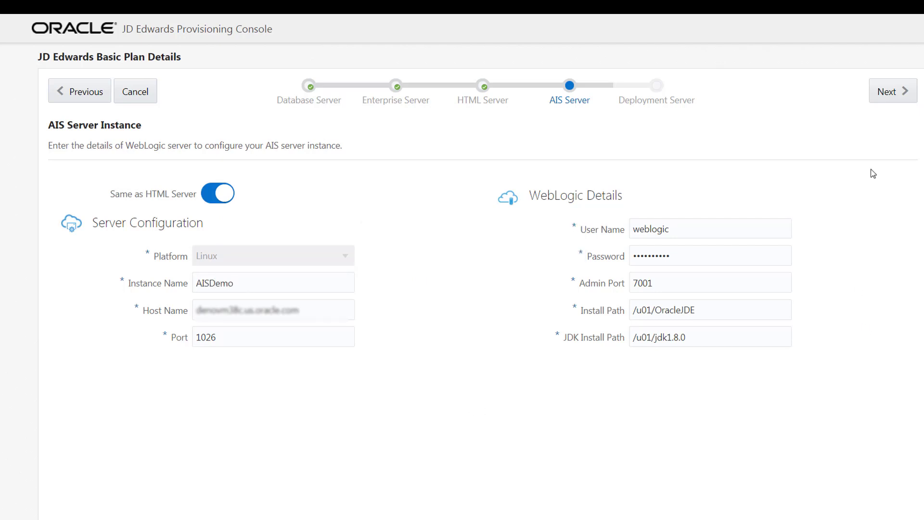
left_click(887, 92)
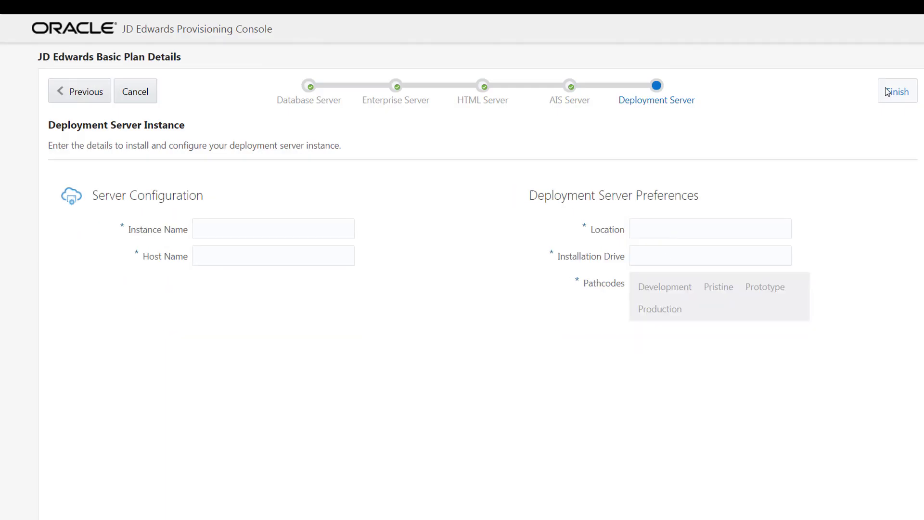
Name the deployment server instance DeployDemo and fill in its host name.
left_click(278, 223)
type("De")
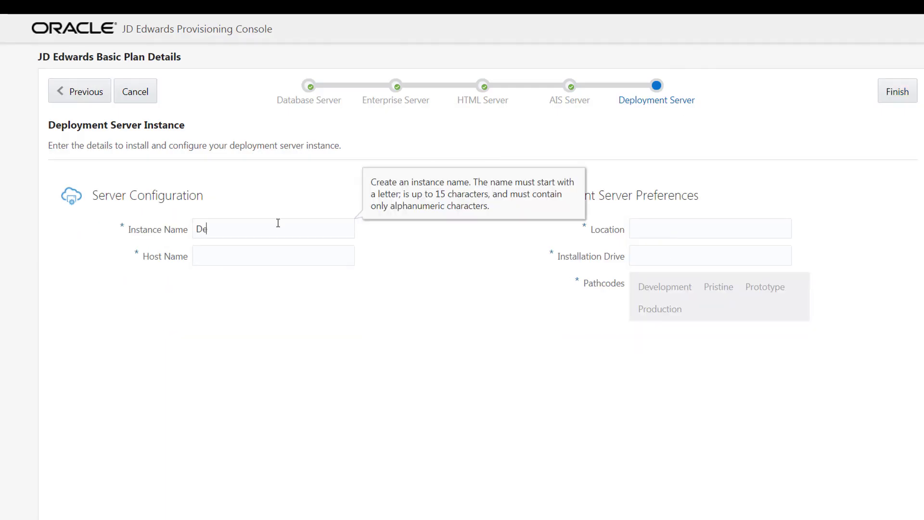
type("ployDemo")
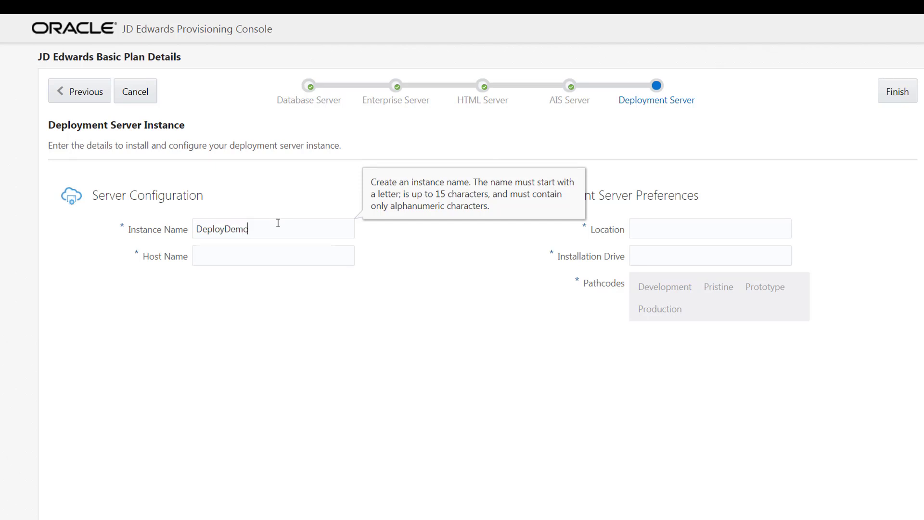
left_click(255, 255)
key("ctrl+v")
Set location Drive and installation drive D:, then finish the orchestration plan.
left_click(703, 226)
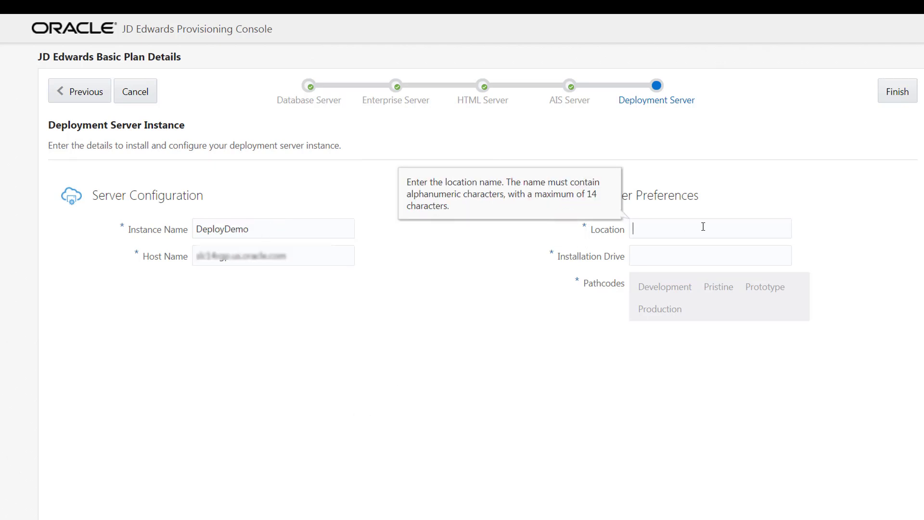
type("Drive")
key("Tab")
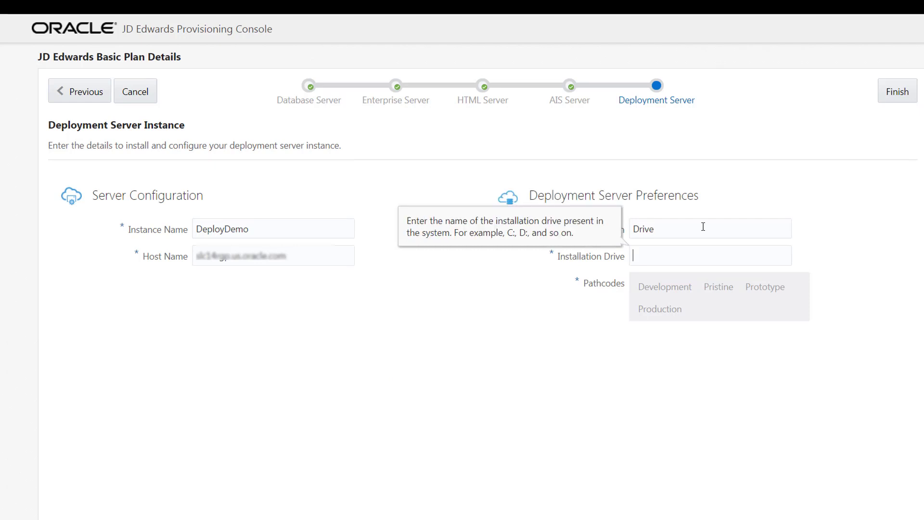
type("D:")
left_click(667, 348)
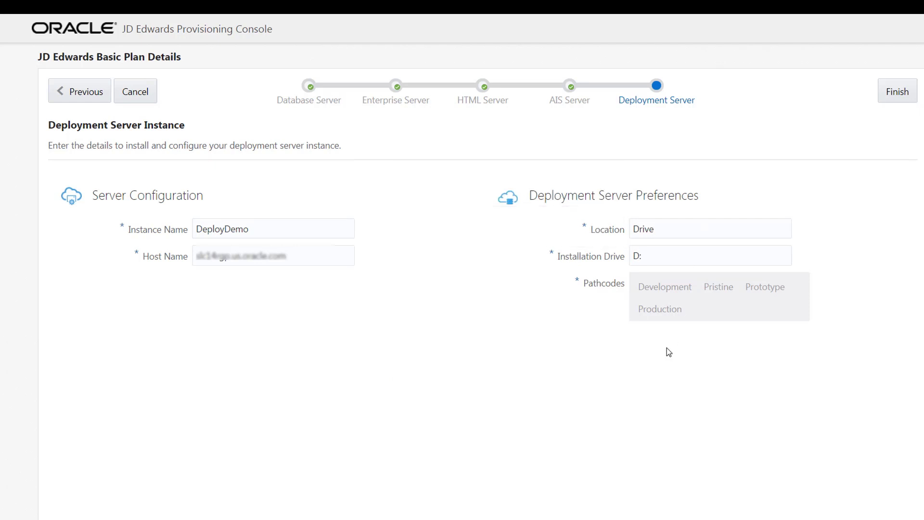
left_click(892, 96)
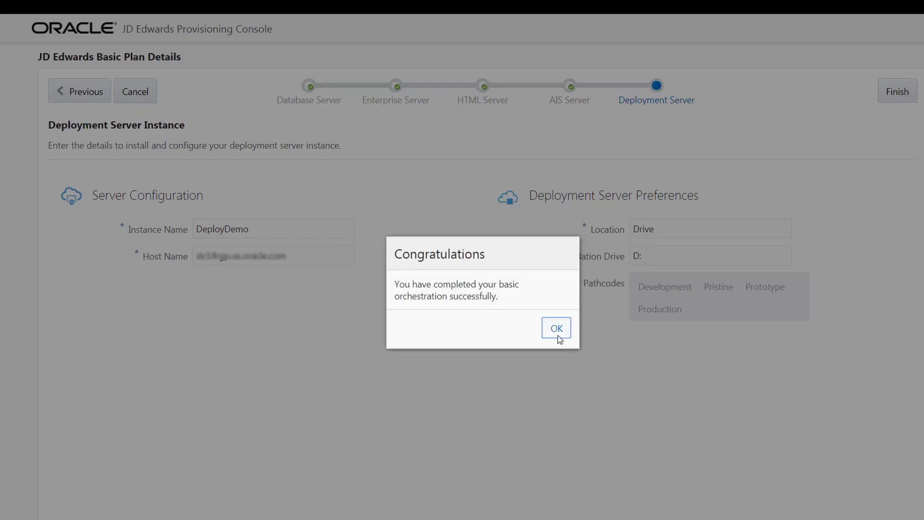
Dismiss the Congratulations dialog and expand then collapse the Database and Enterprise Server Instances sections.
left_click(558, 332)
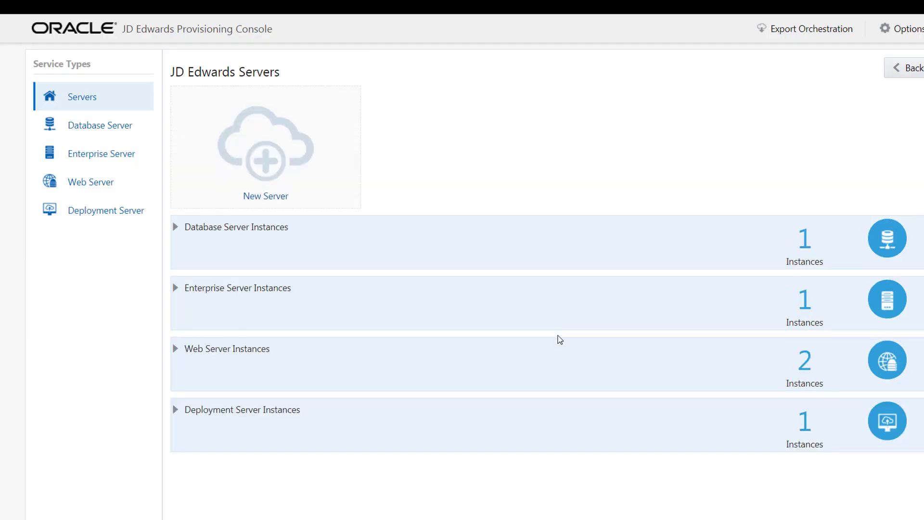
left_click(291, 238)
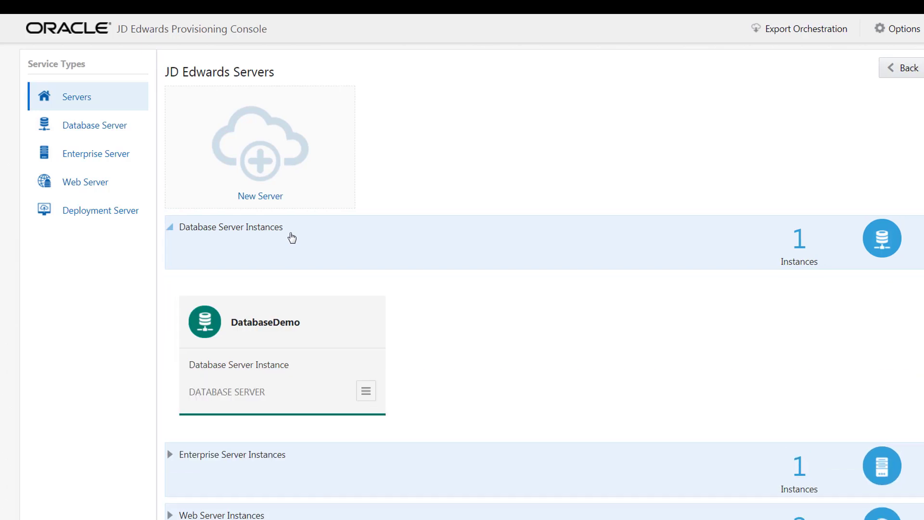
left_click(291, 237)
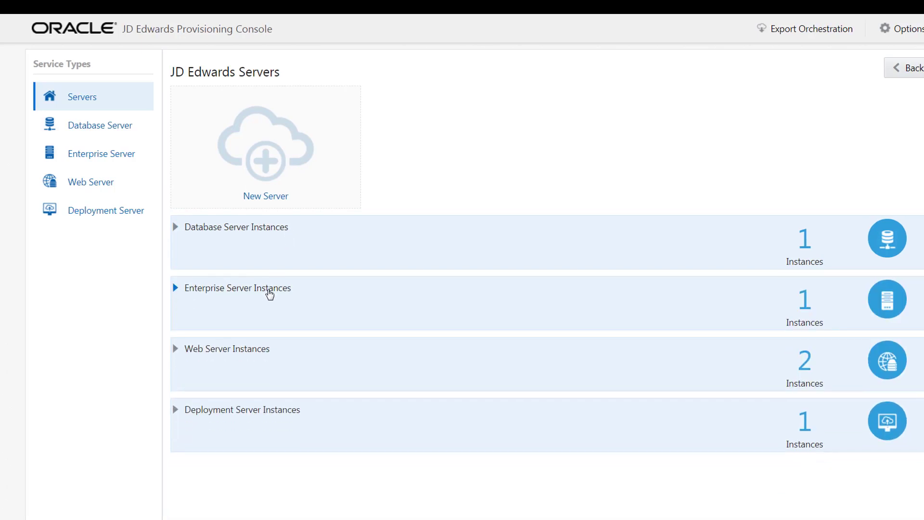
left_click(269, 293)
left_click(269, 293)
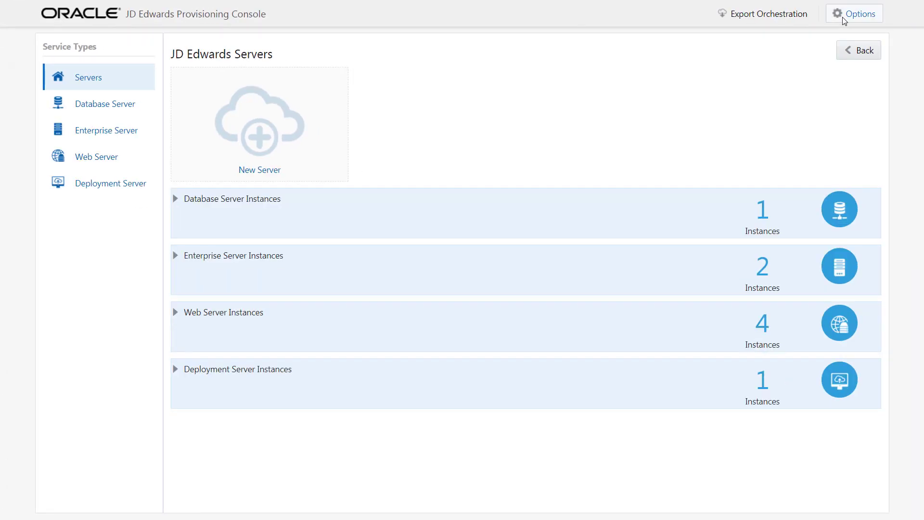
left_click(847, 19)
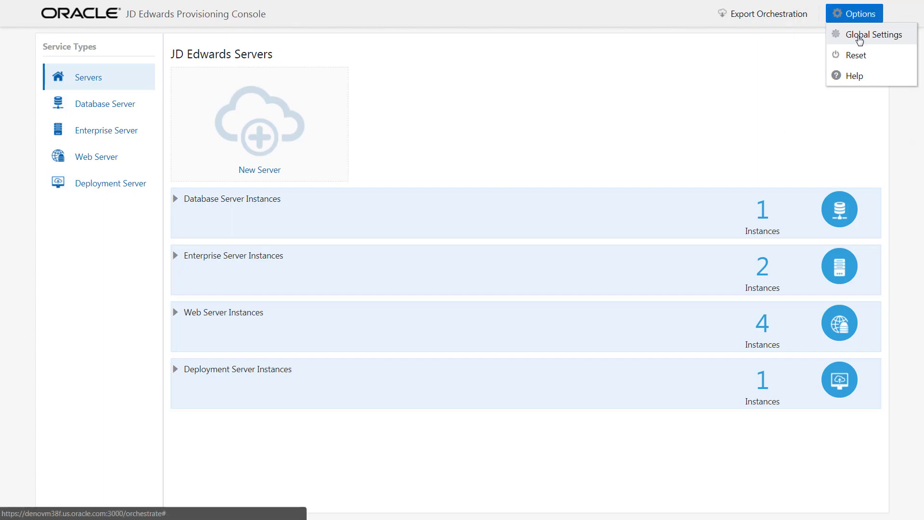
left_click(860, 37)
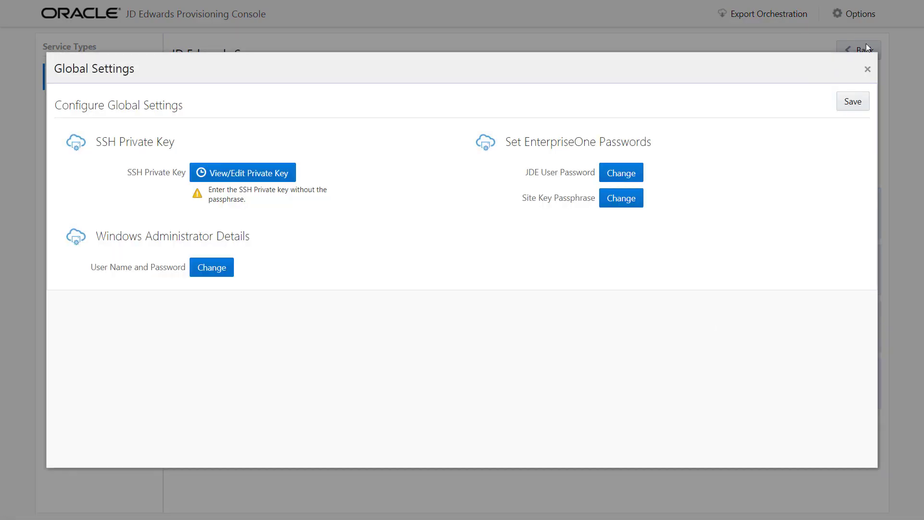
left_click(868, 69)
left_click(853, 19)
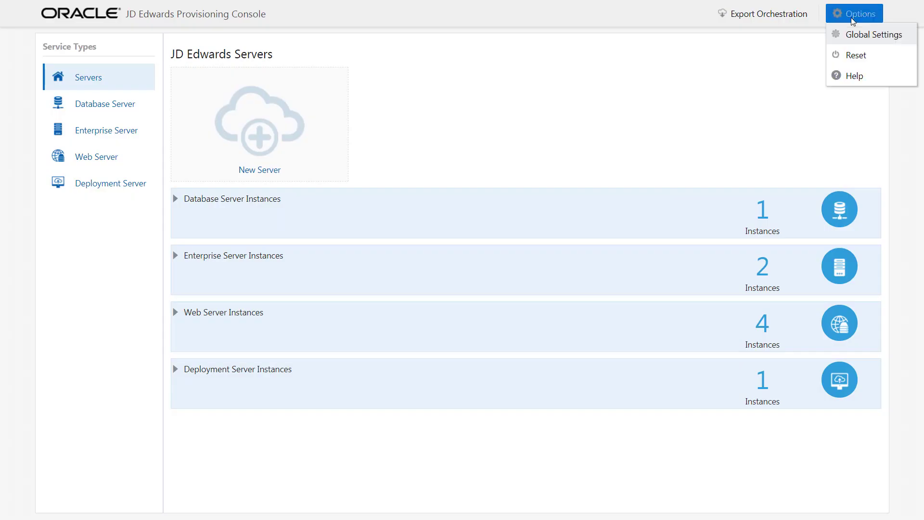
left_click(855, 53)
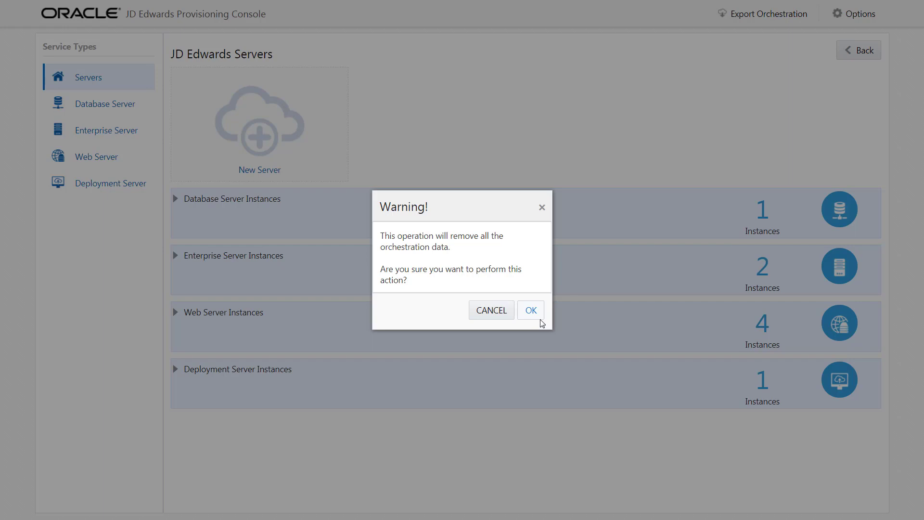
left_click(547, 215)
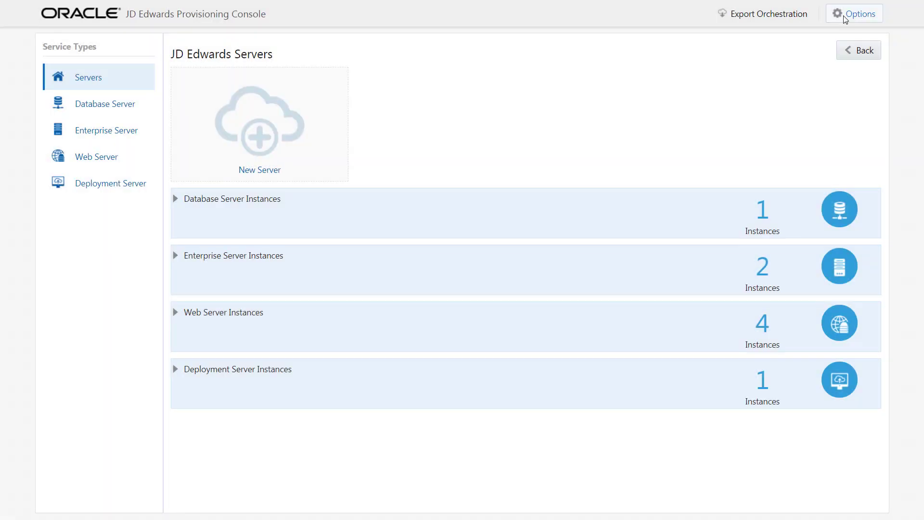